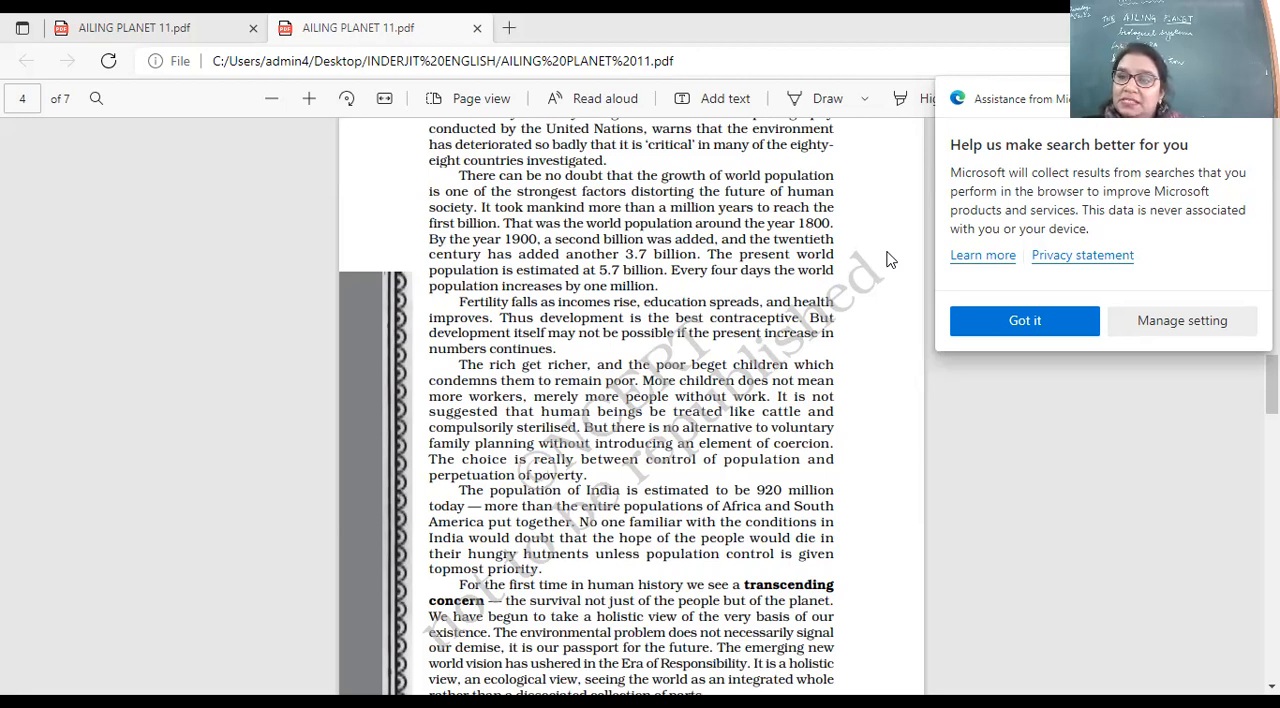
scroll(891, 260, "down", 3)
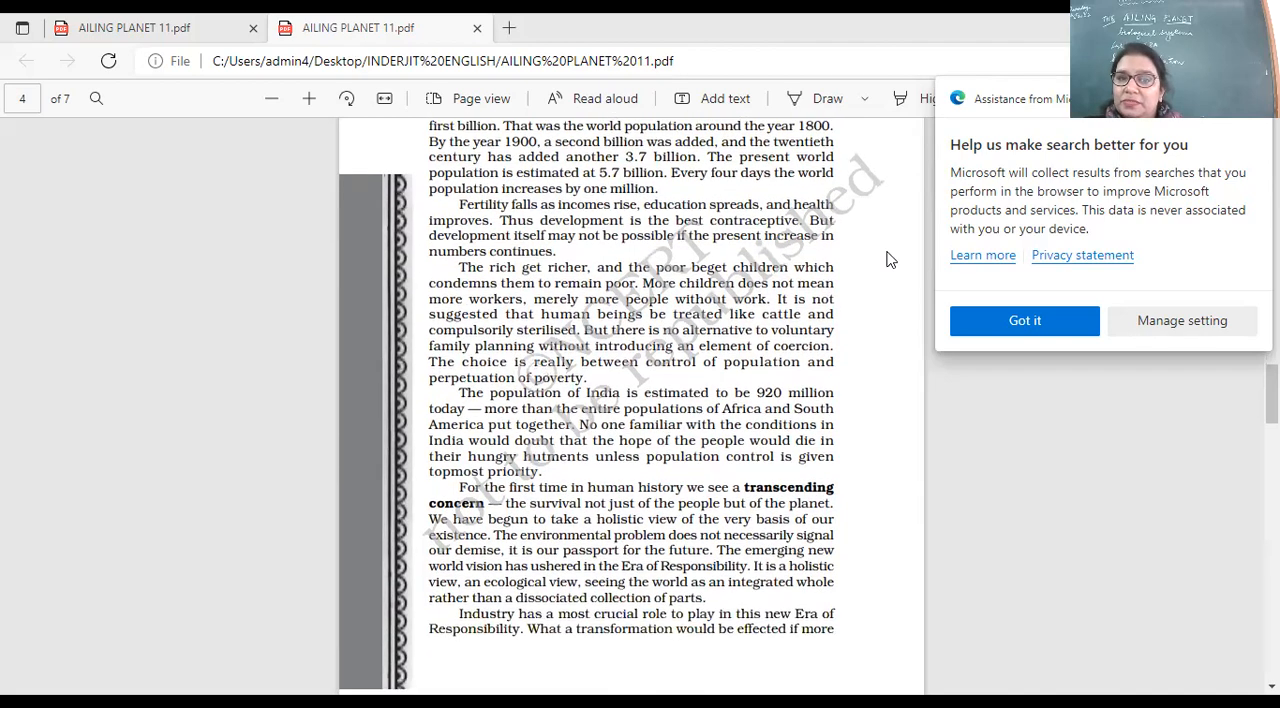
scroll(891, 260, "up", 3)
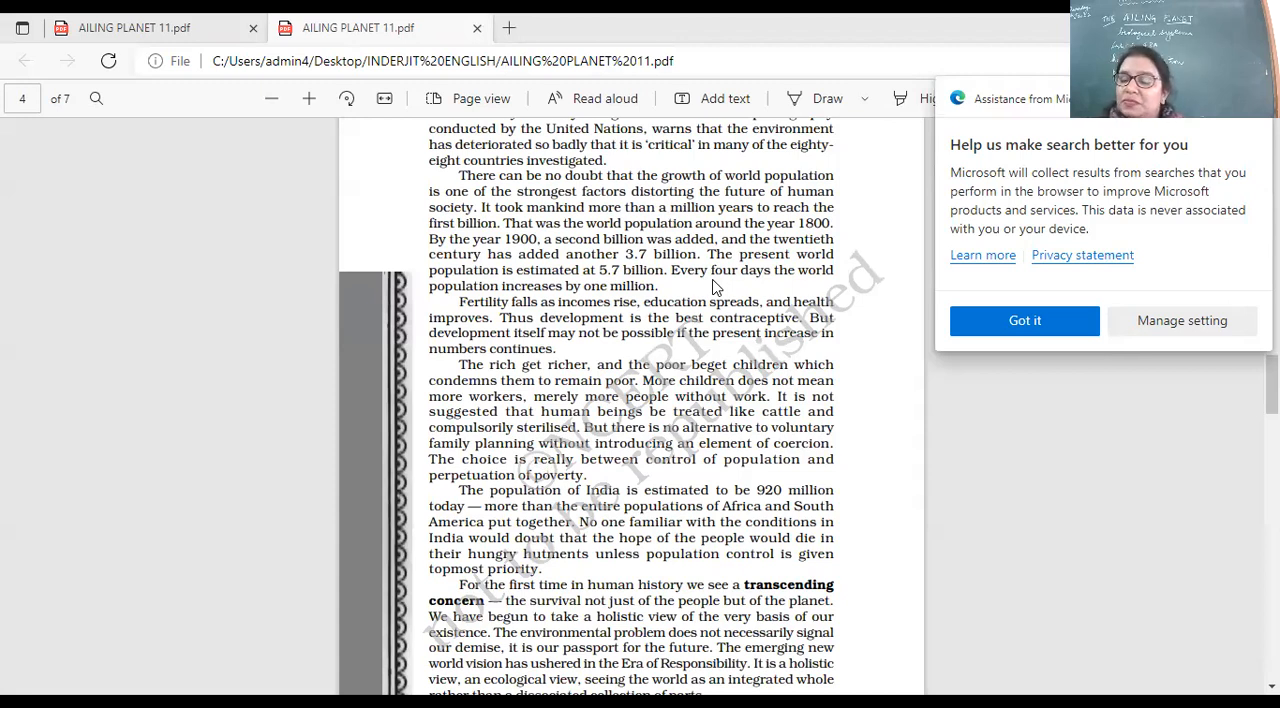
scroll(713, 287, "down", 2)
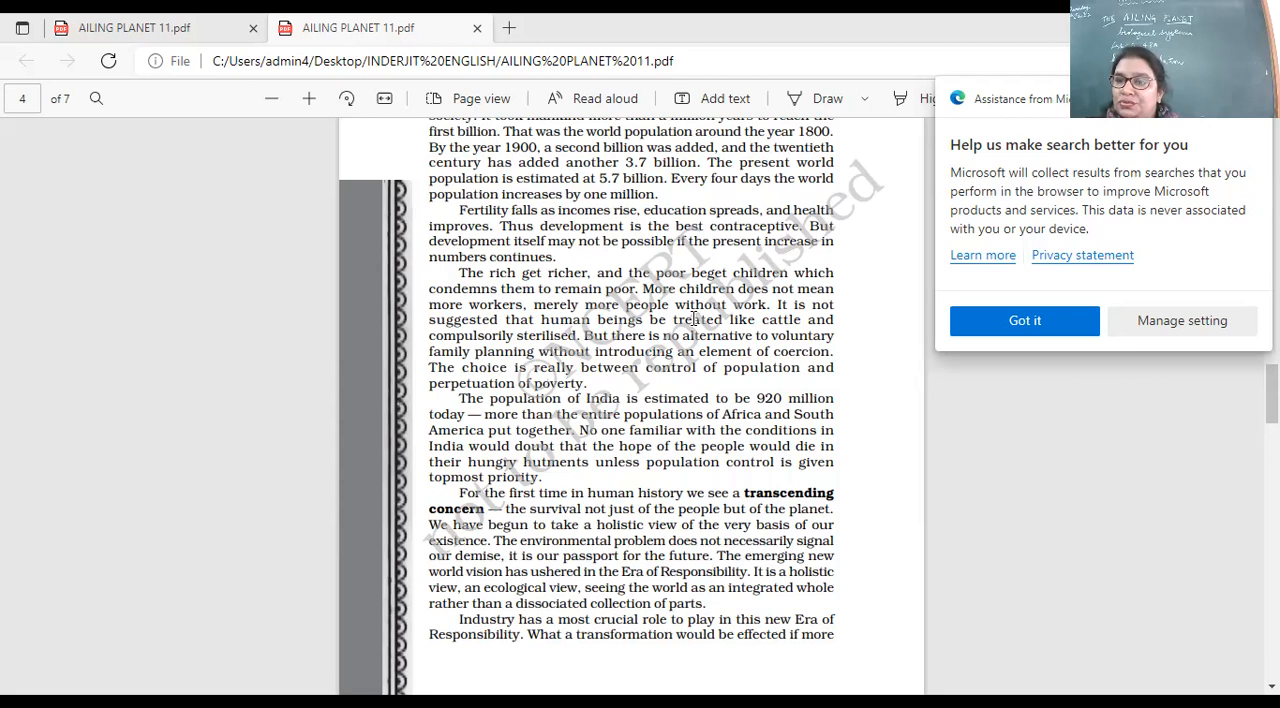
scroll(695, 319, "down", 1)
scroll(695, 319, "up", 1)
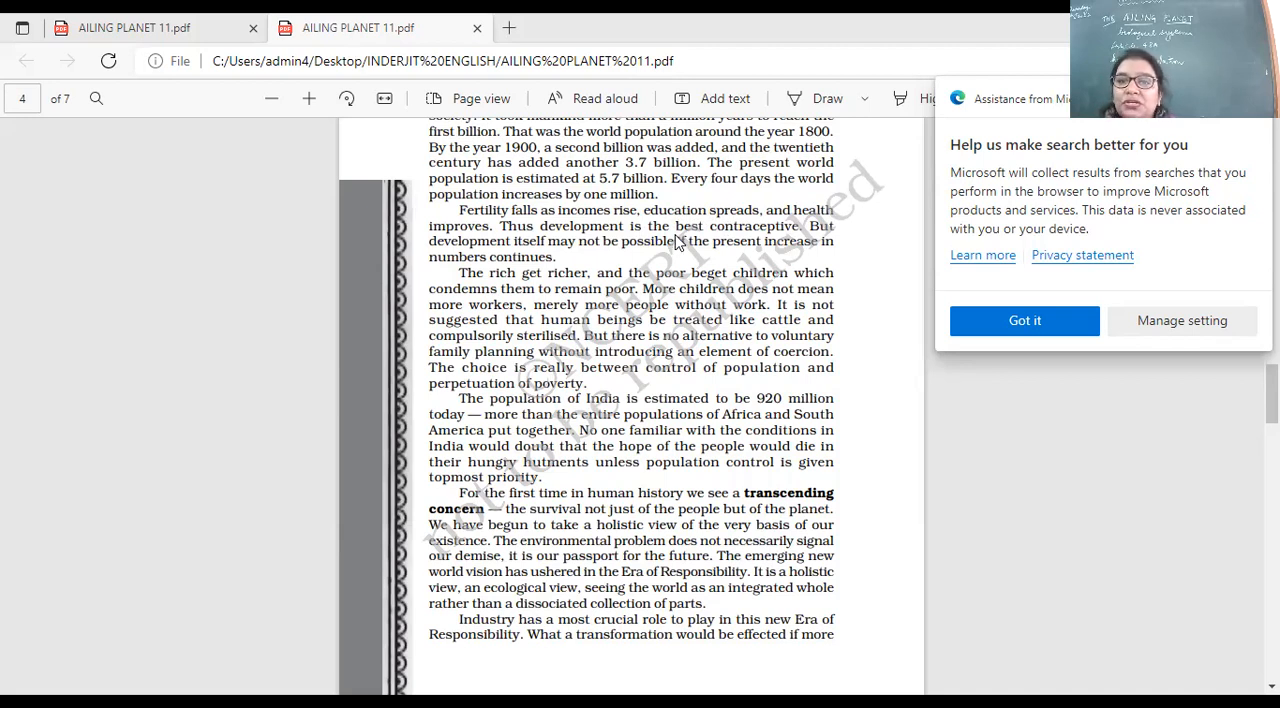
scroll(679, 241, "down", 2)
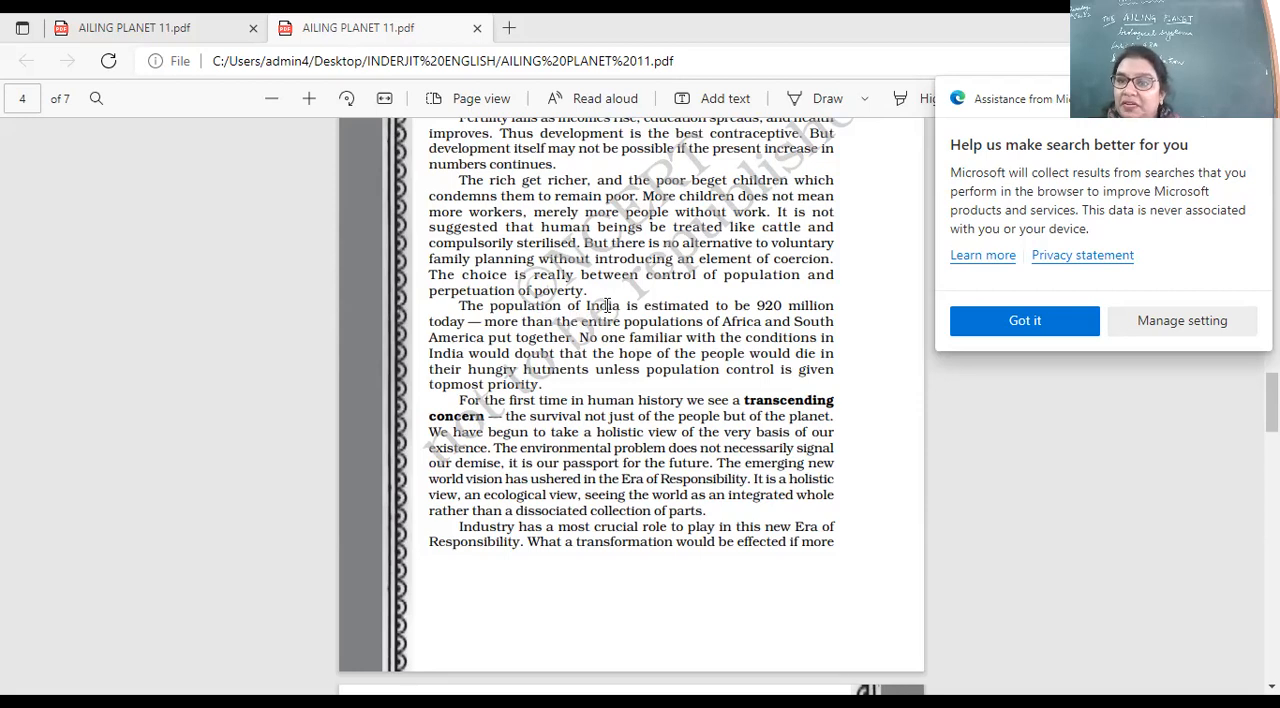
scroll(608, 305, "down", 2)
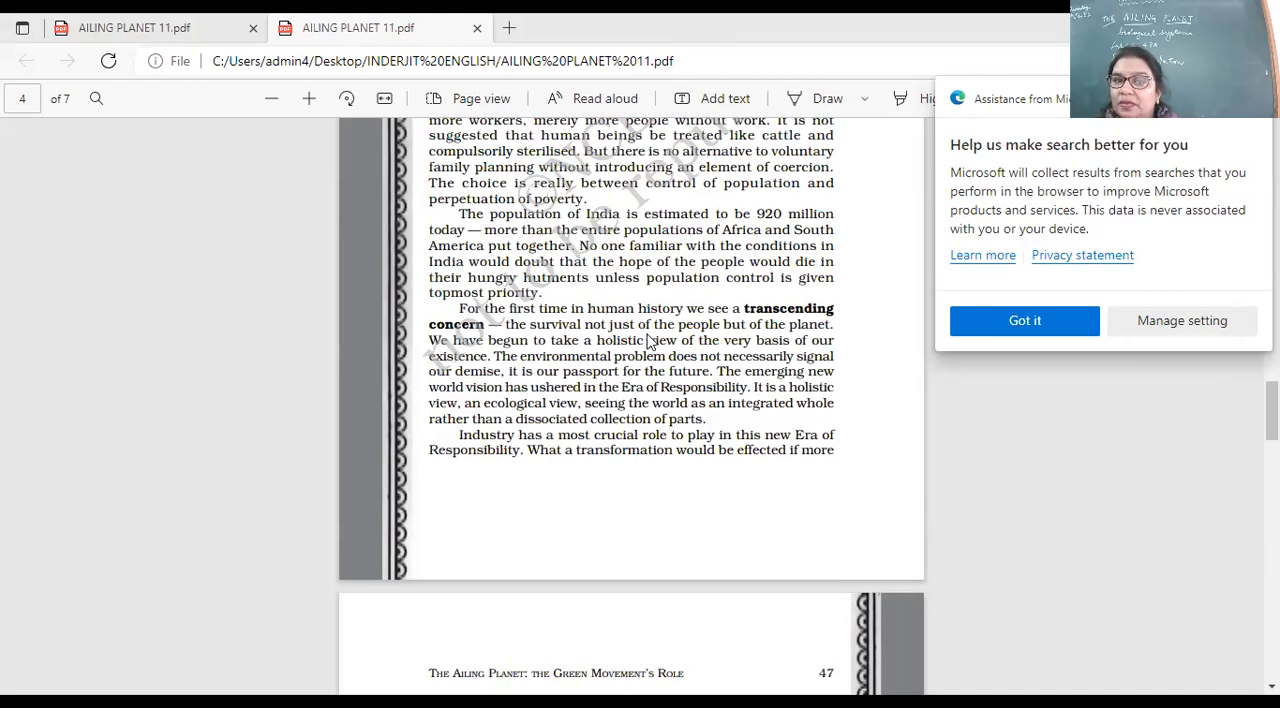
scroll(675, 338, "down", 2)
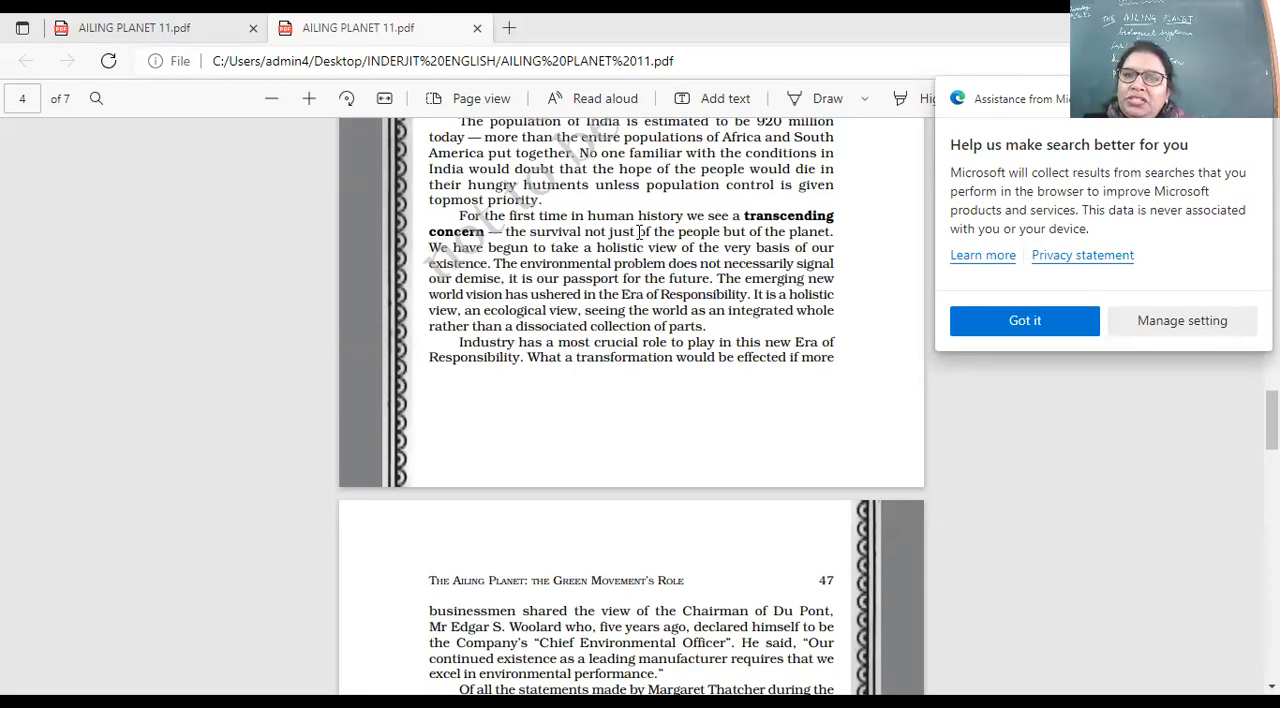
scroll(778, 262, "down", 2)
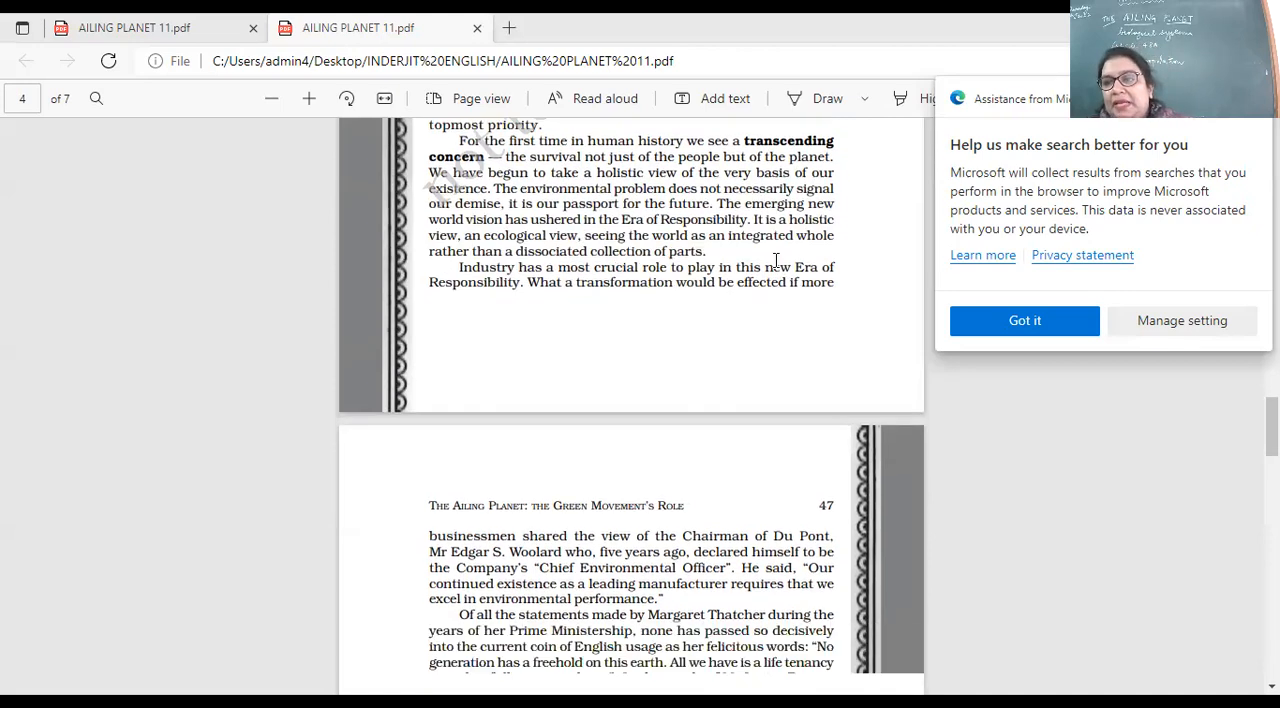
scroll(730, 264, "up", 3)
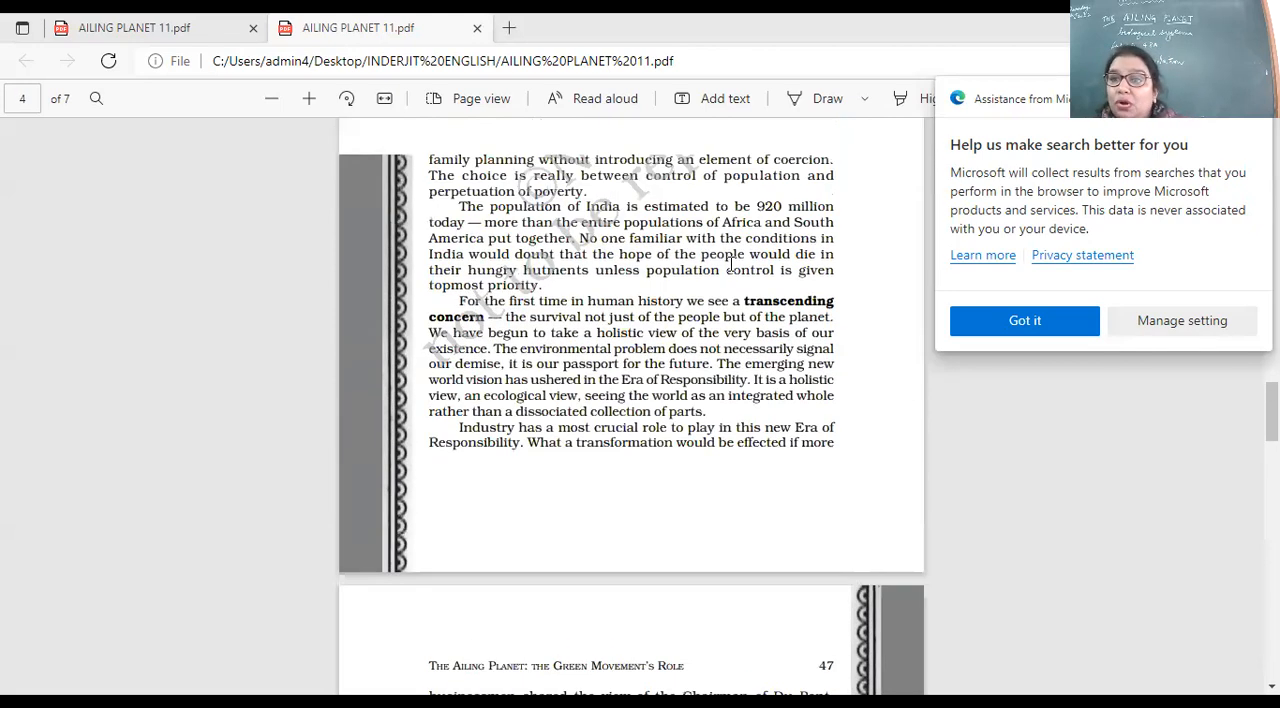
scroll(730, 264, "down", 1)
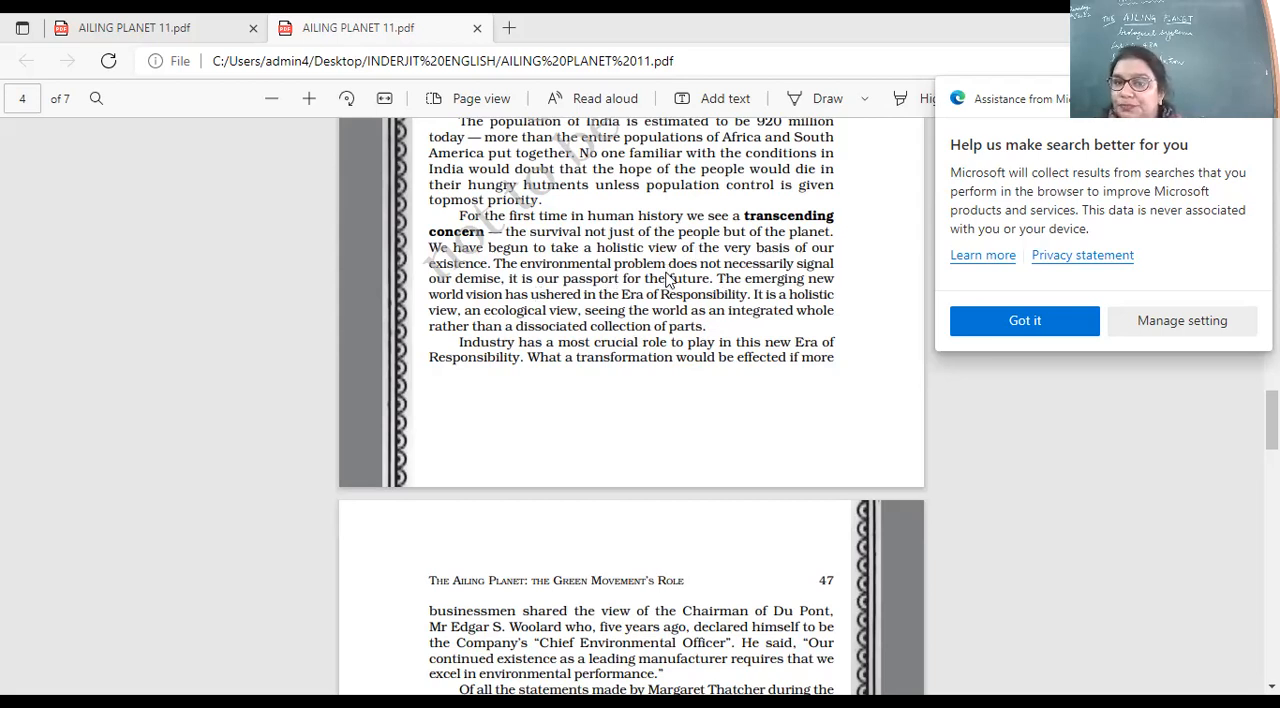
scroll(656, 280, "down", 1)
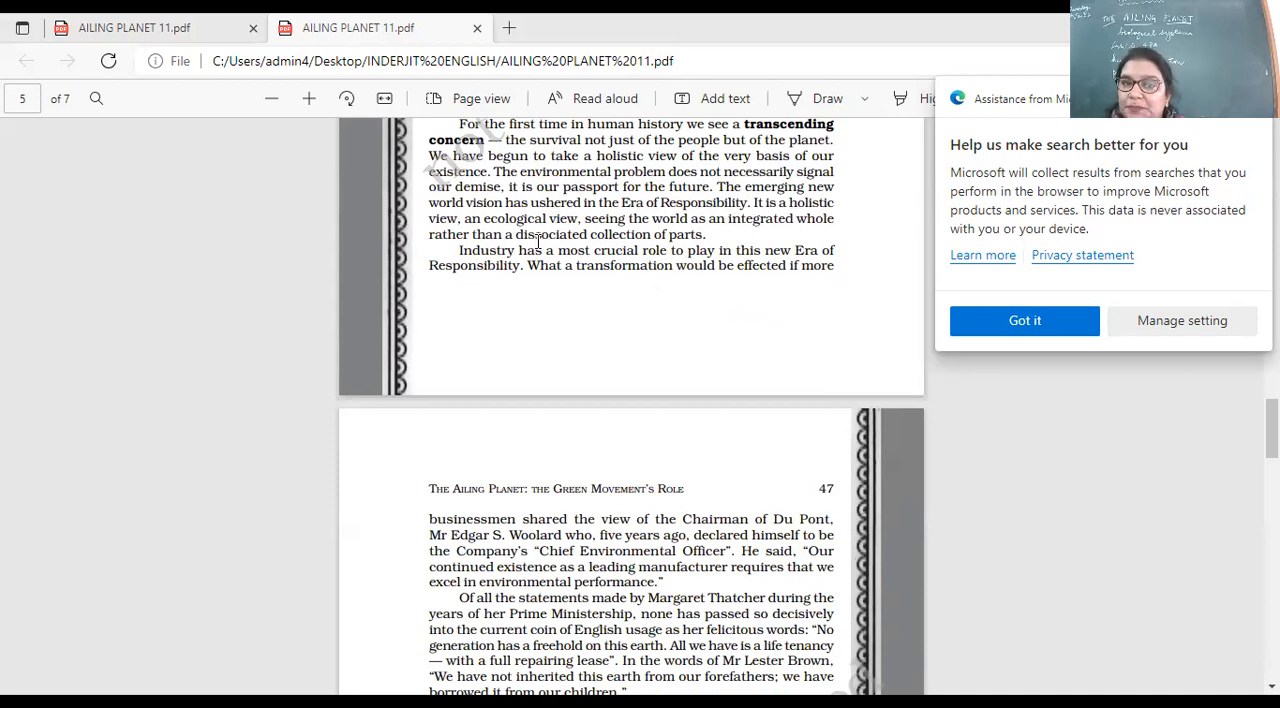
scroll(539, 234, "down", 1)
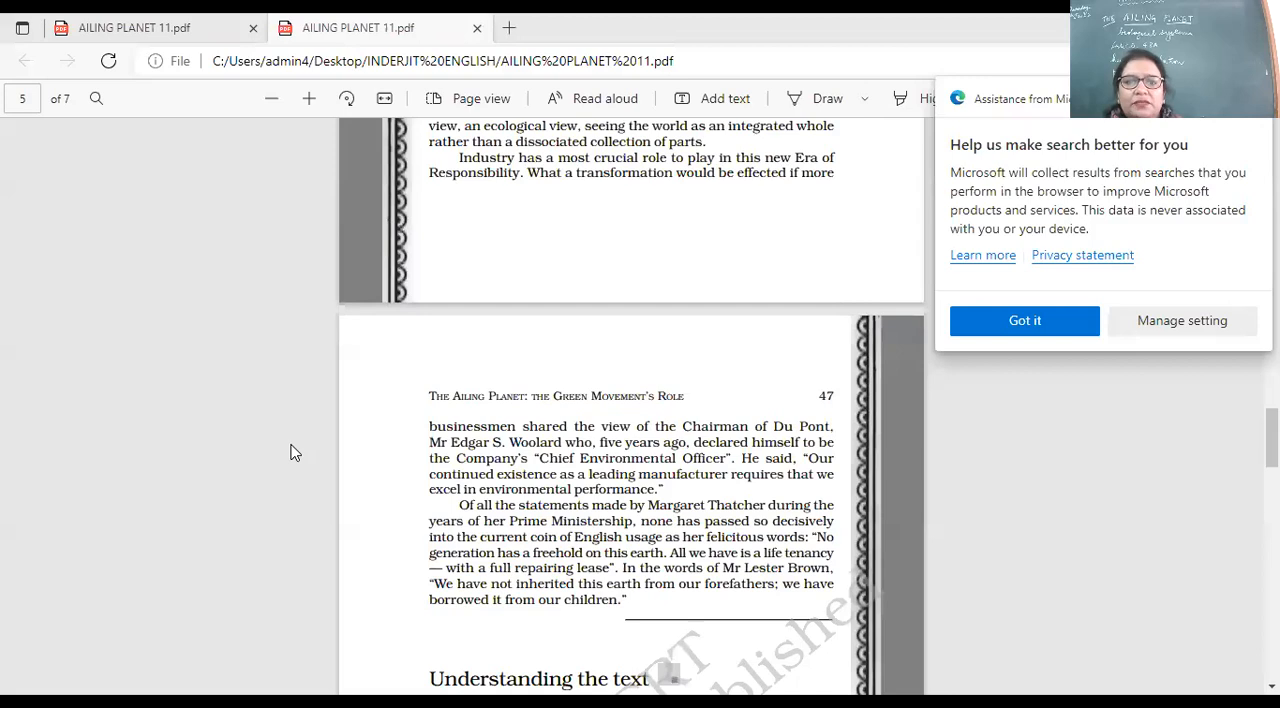
scroll(294, 452, "up", 1)
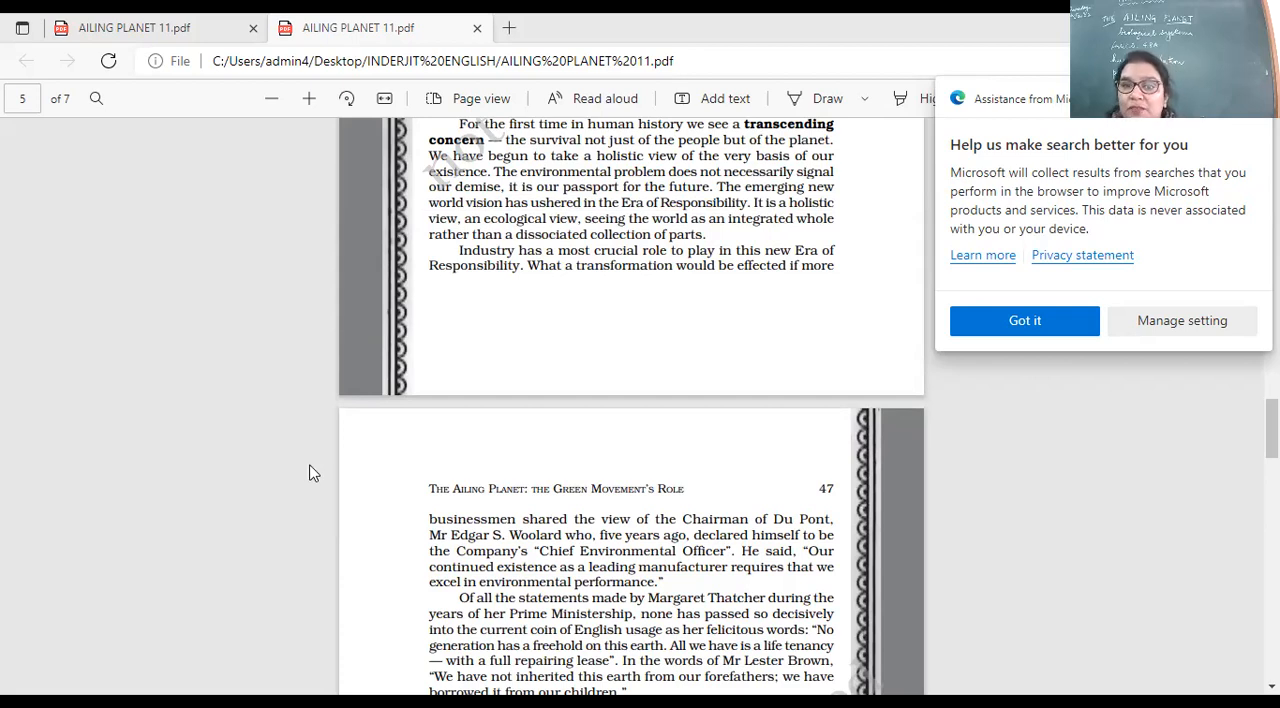
scroll(313, 471, "down", 2)
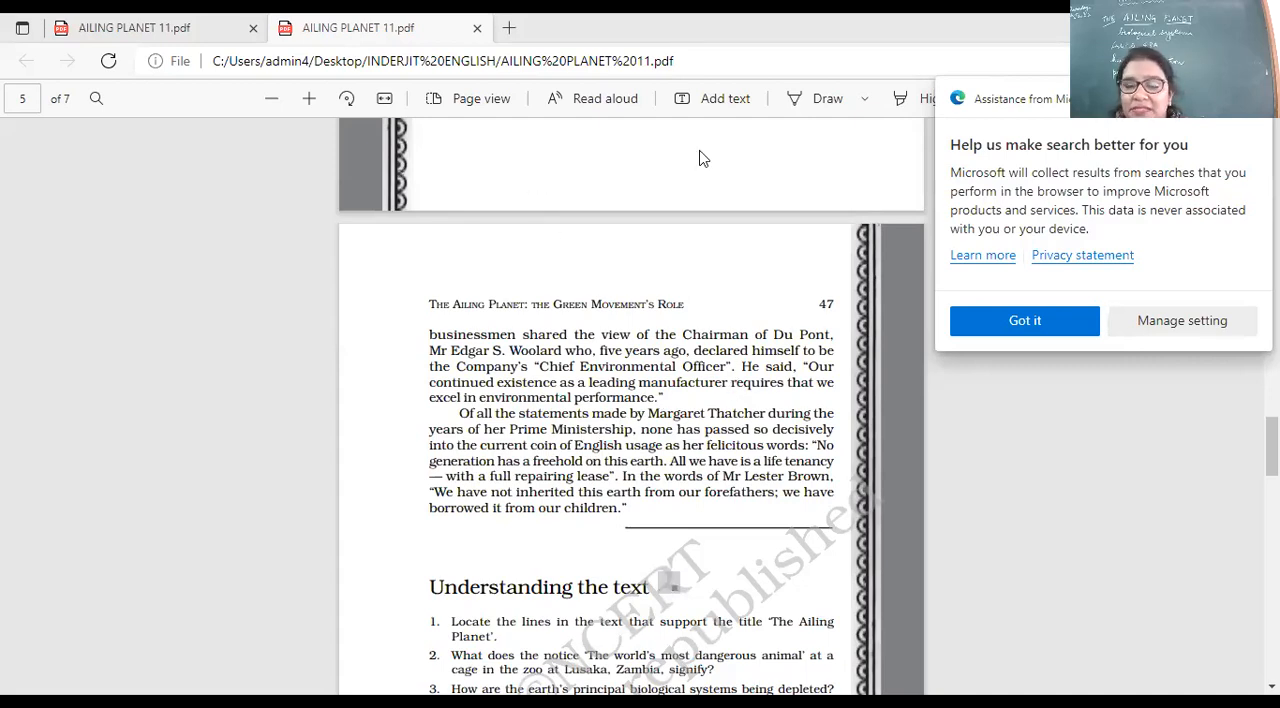
scroll(703, 158, "down", 2)
scroll(680, 198, "down", 1)
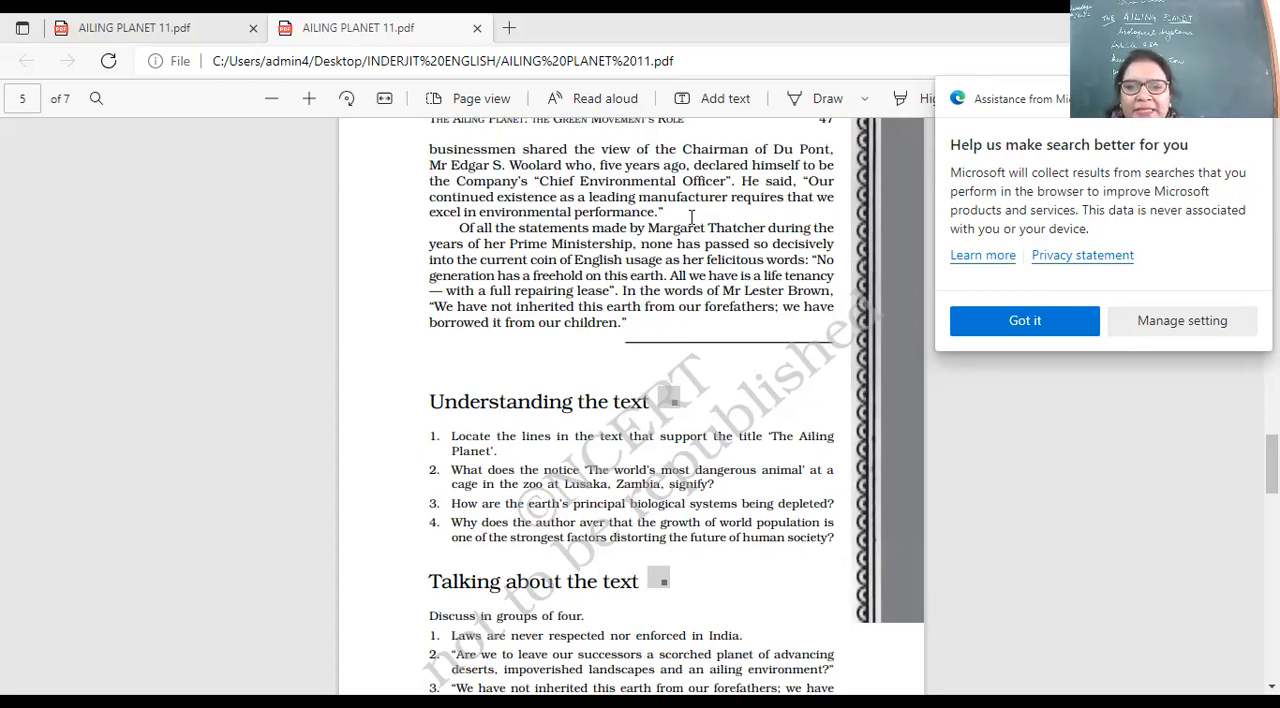
scroll(690, 218, "down", 2)
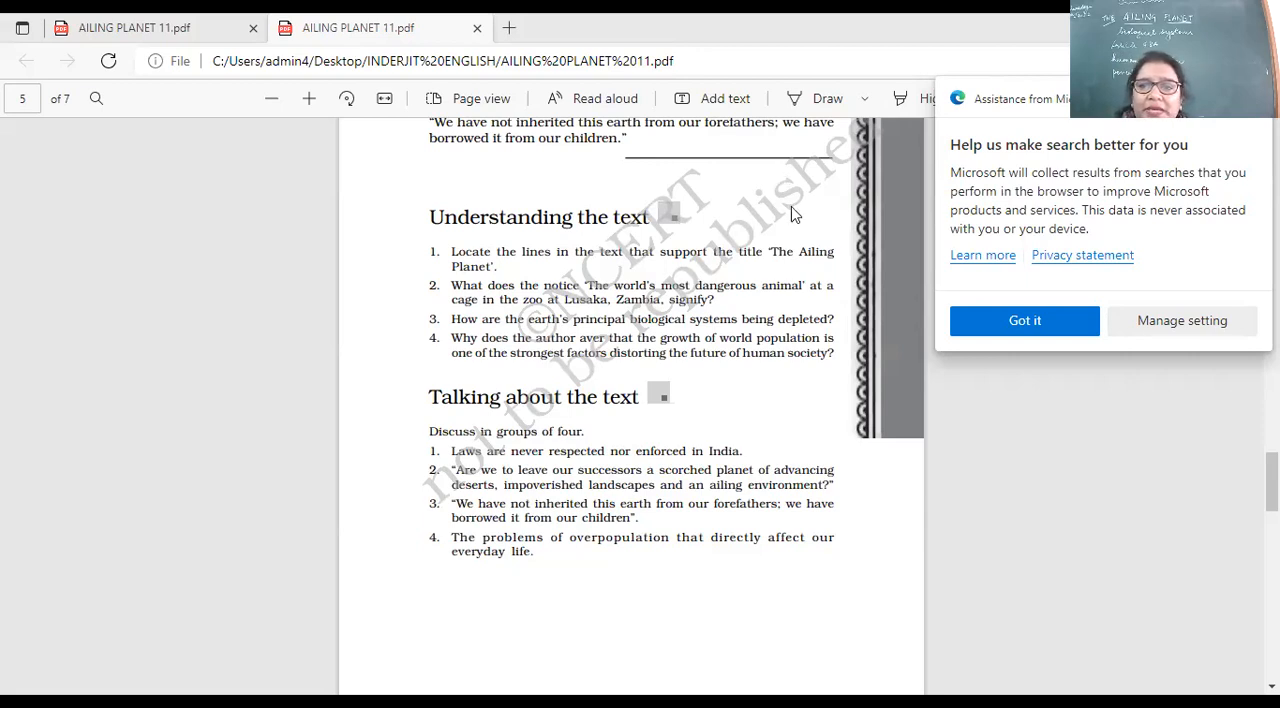
scroll(783, 183, "down", 1)
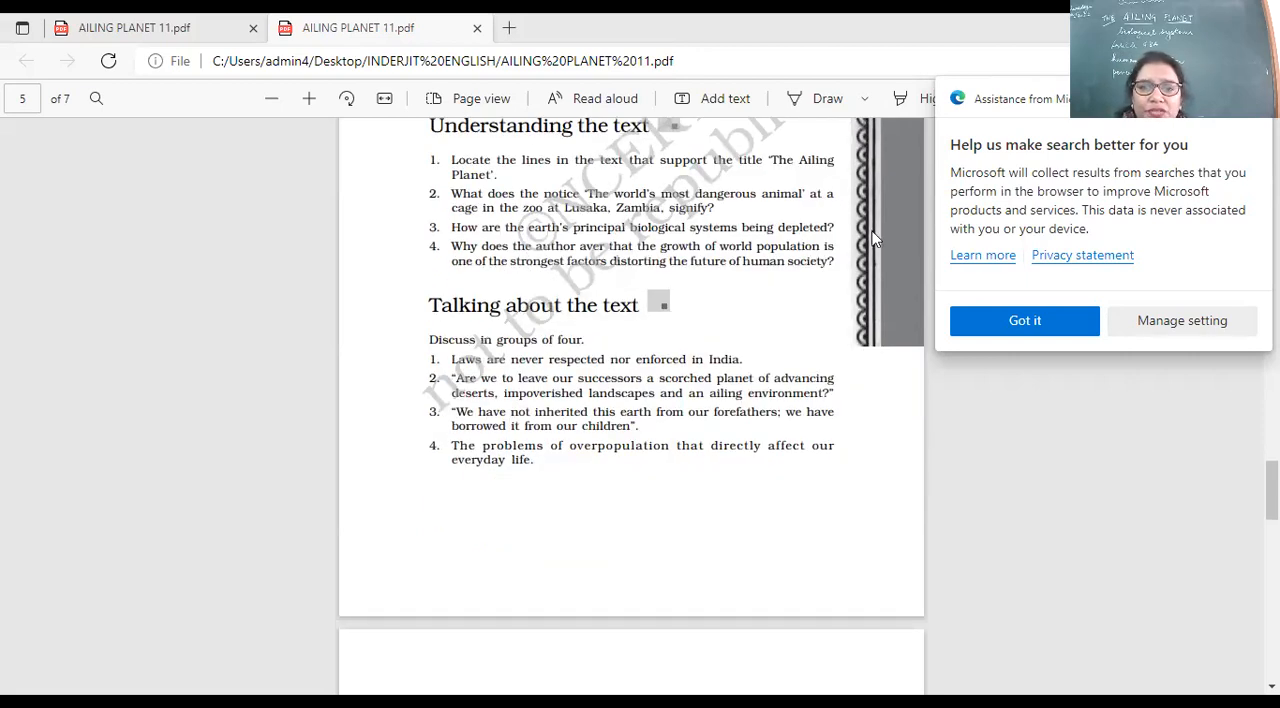
scroll(850, 213, "down", 8)
scroll(856, 242, "up", 3)
scroll(856, 242, "down", 3)
scroll(856, 242, "down", 4)
scroll(856, 242, "down", 4)
scroll(856, 242, "down", 3)
scroll(856, 242, "down", 4)
scroll(856, 242, "down", 2)
scroll(856, 242, "up", 4)
scroll(856, 242, "up", 4)
scroll(856, 242, "up", 3)
scroll(856, 242, "up", 4)
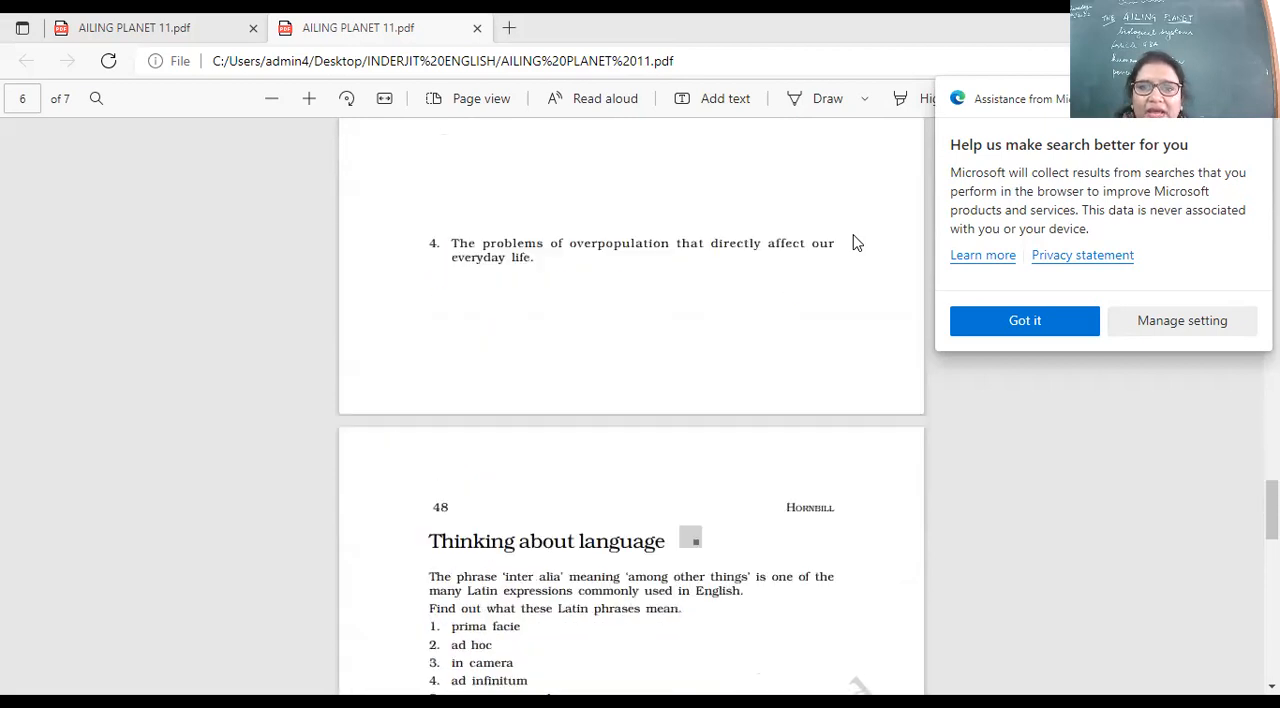
scroll(856, 242, "up", 3)
scroll(856, 242, "up", 2)
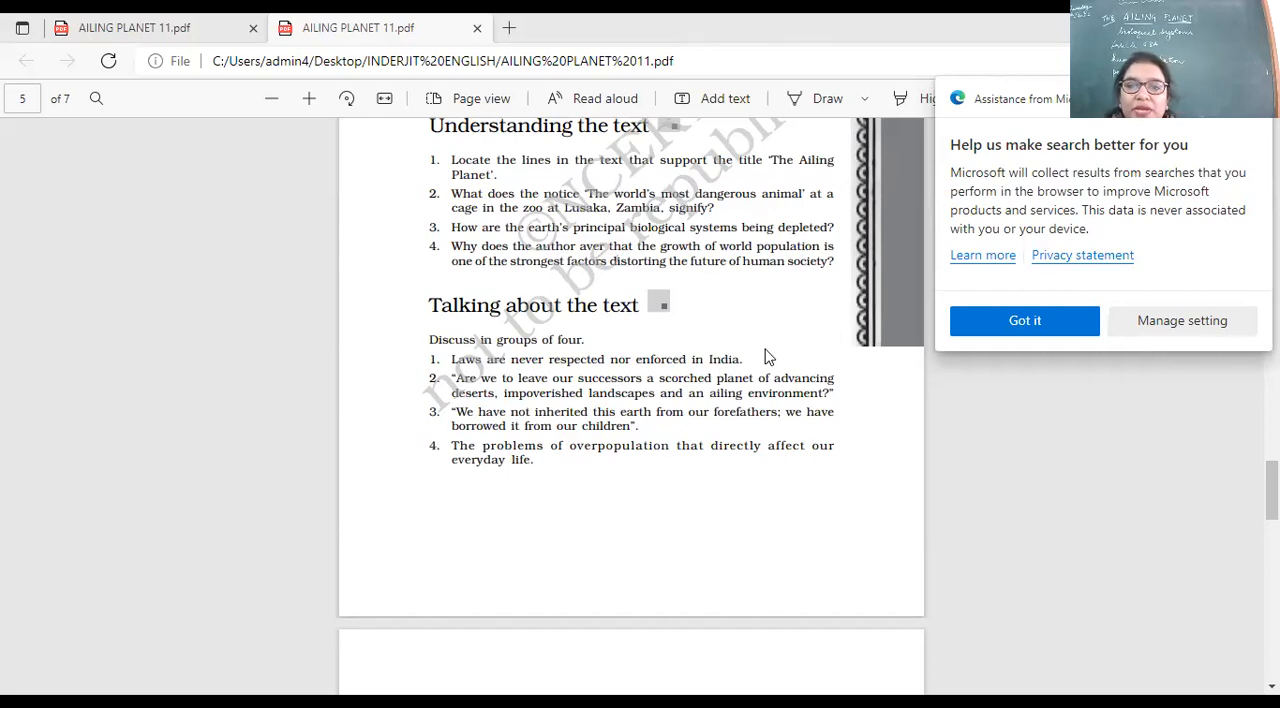
scroll(757, 358, "up", 2)
scroll(757, 358, "down", 2)
scroll(757, 358, "down", 2)
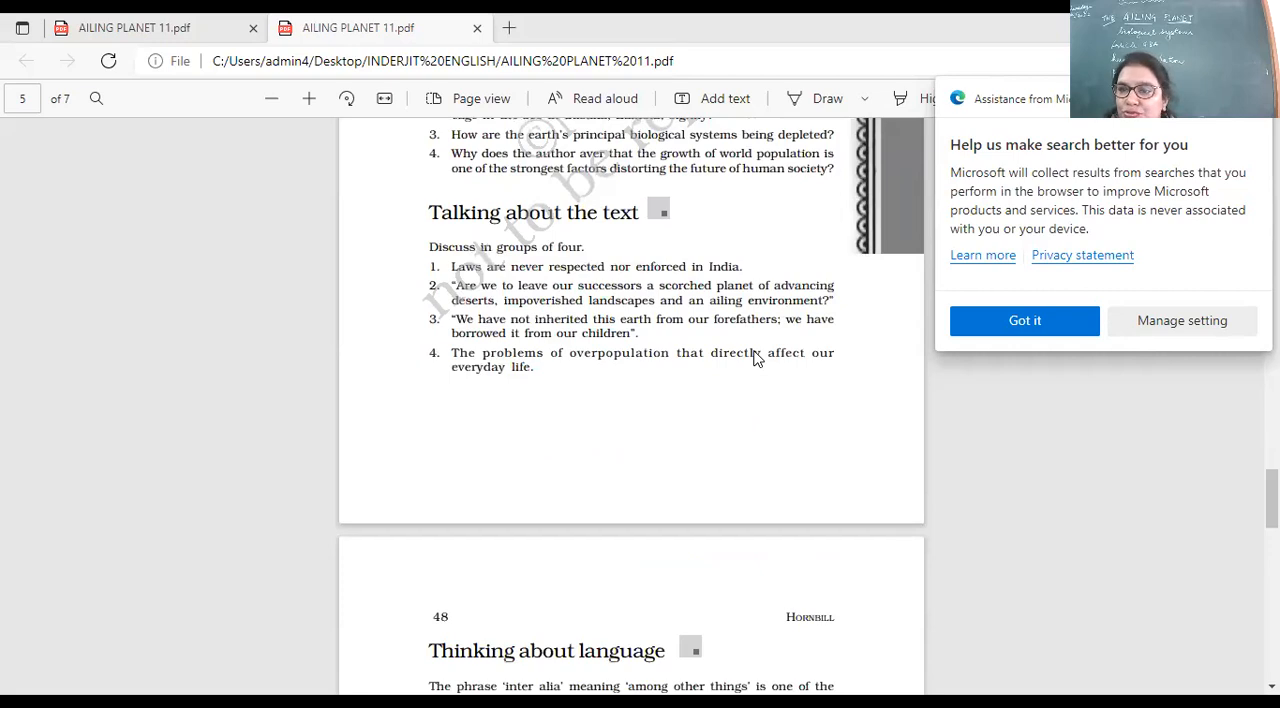